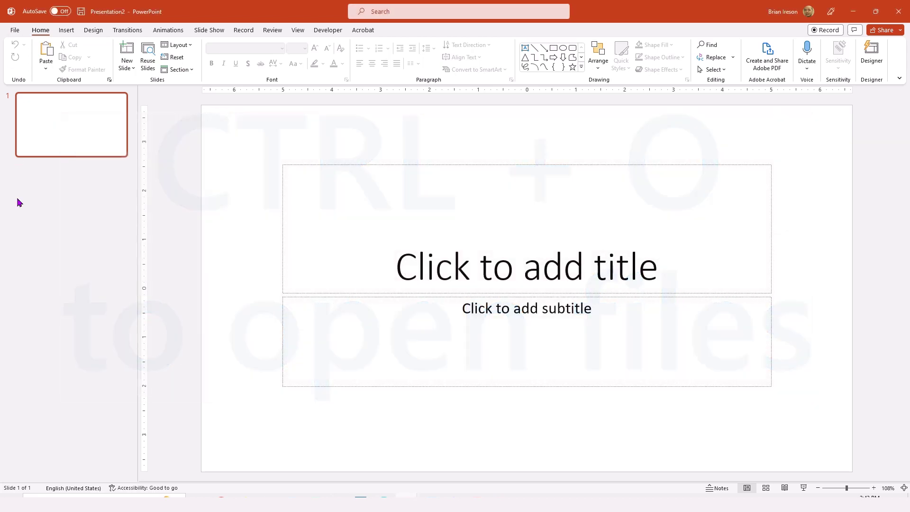
Open TCW_Library.pptm from the Documents folder.
key(ctrl+o)
drag(450, 87, 448, 156)
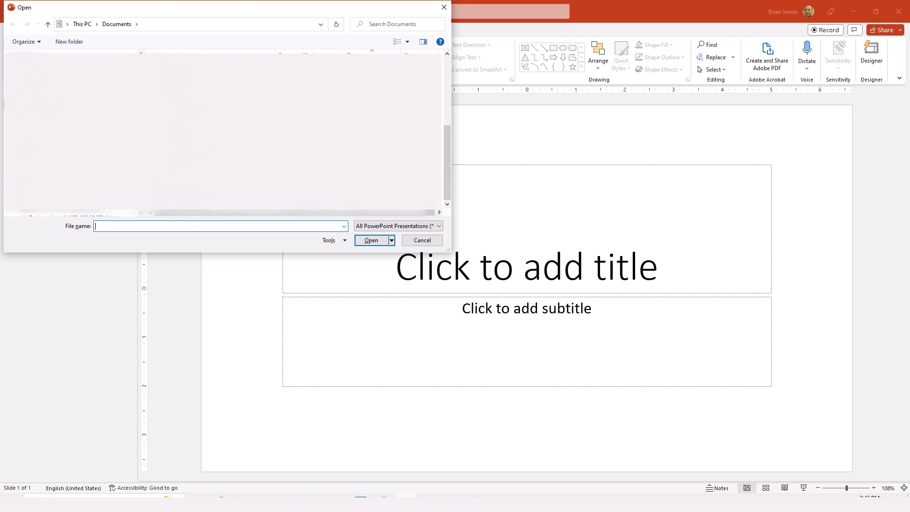
double_click(167, 183)
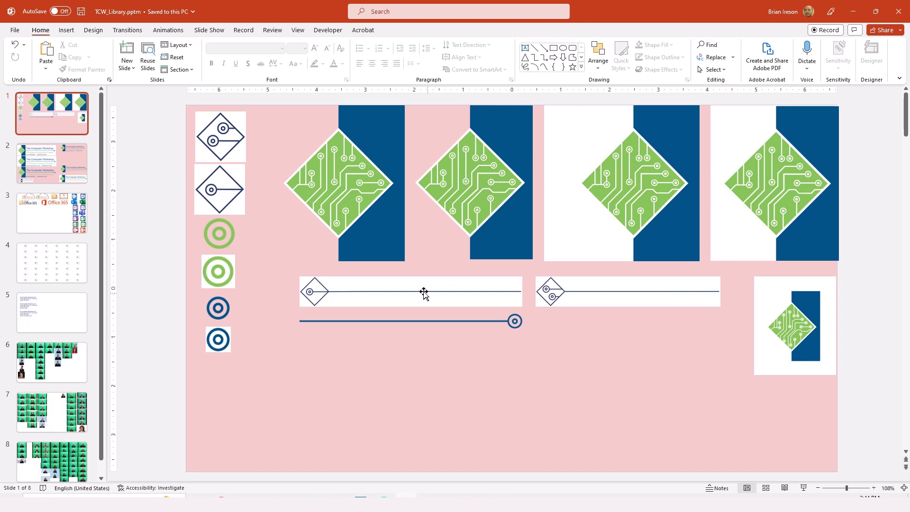
Preview slides 2–5: company banners, Office icons, audio icons and company addresses.
click(40, 158)
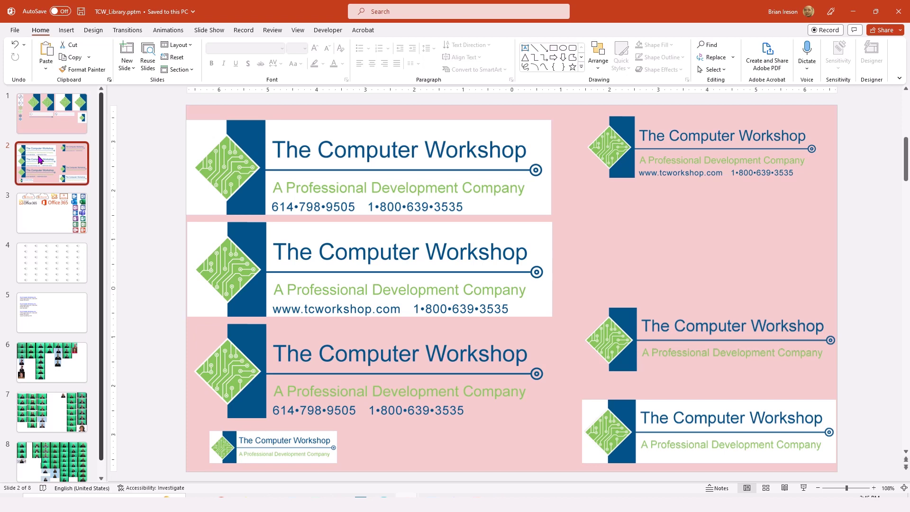
click(43, 219)
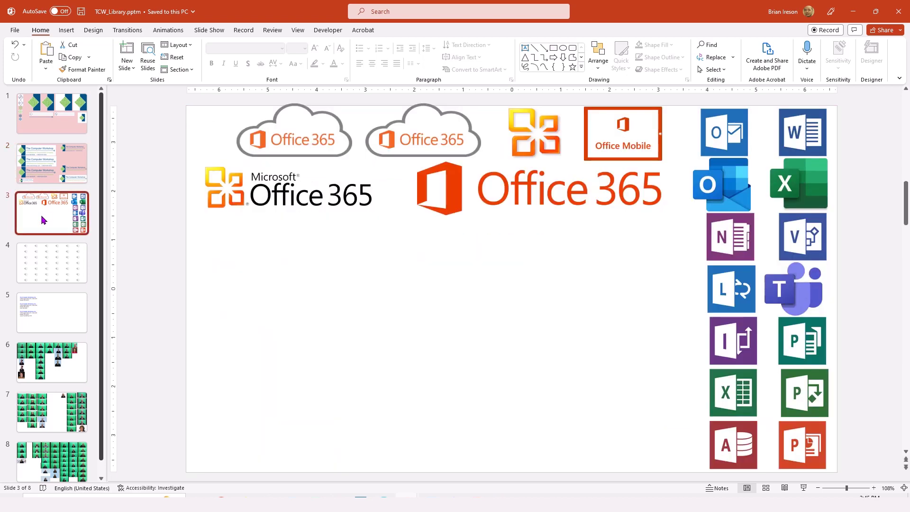
click(43, 267)
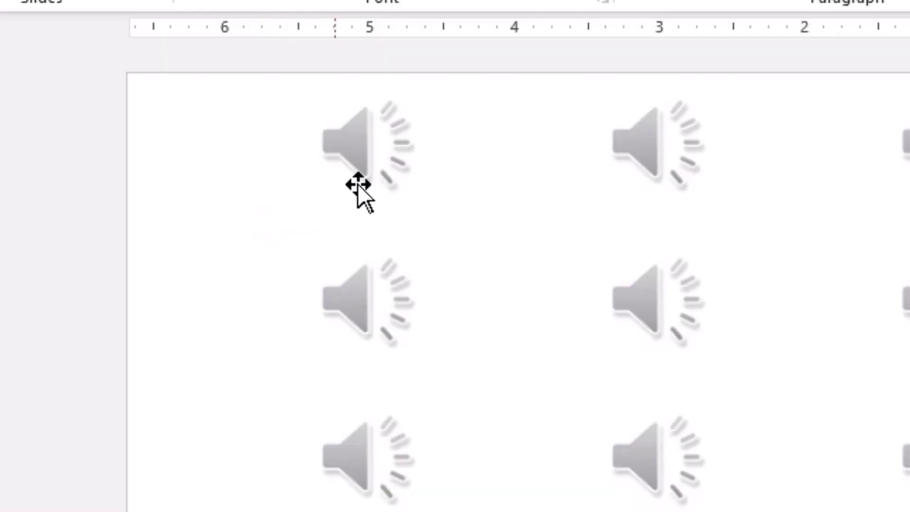
mouse_move(270, 138)
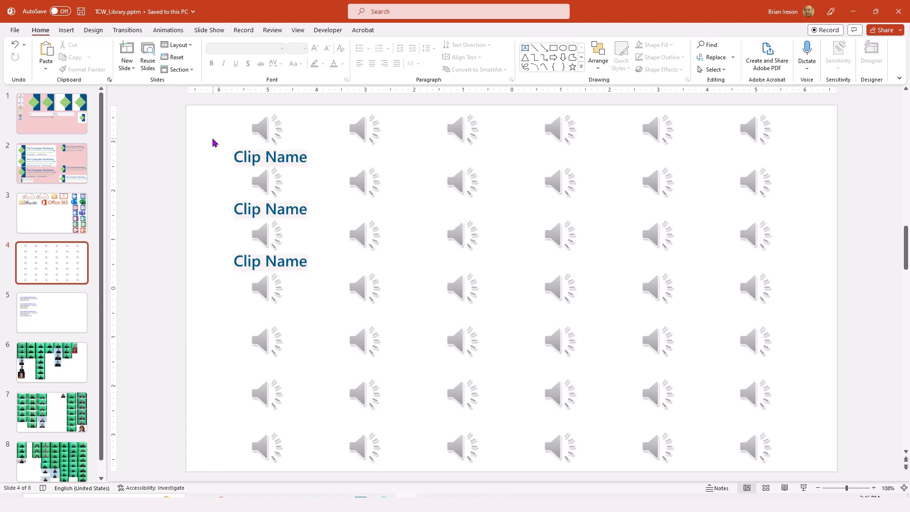
click(59, 311)
click(306, 174)
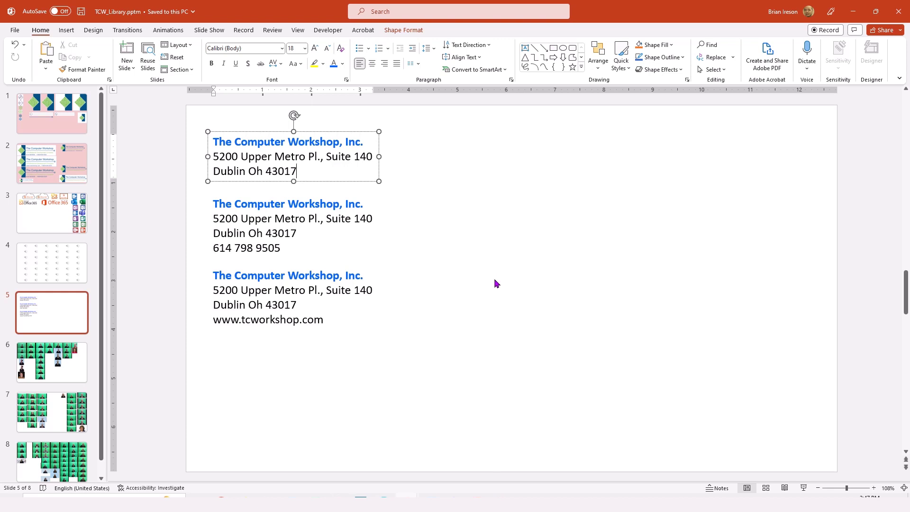
Preview photo slides 6, 7 and 8, then return to slide 5's addresses.
click(82, 366)
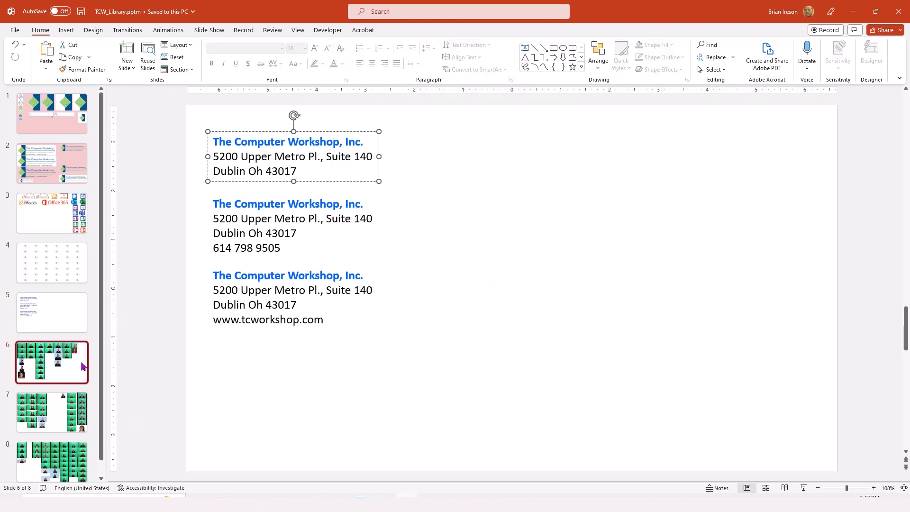
click(80, 417)
scroll(78, 426, down, 1)
click(73, 448)
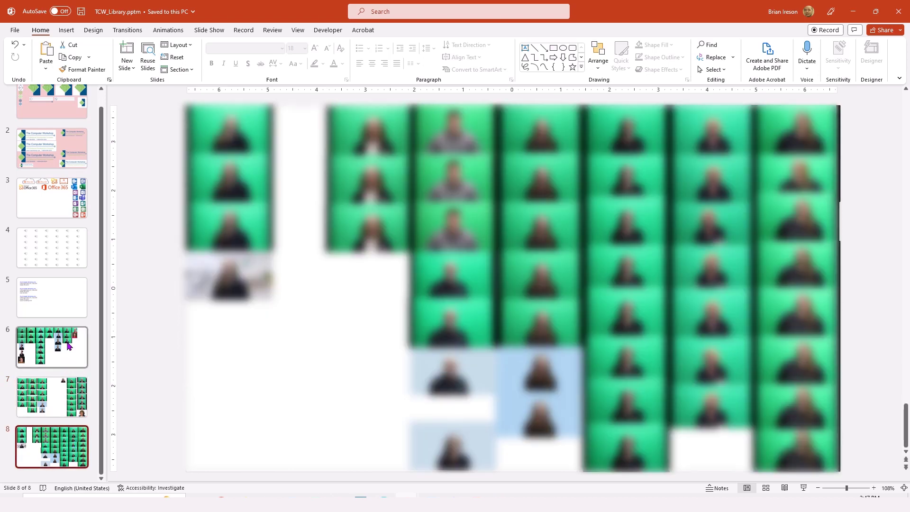
click(69, 341)
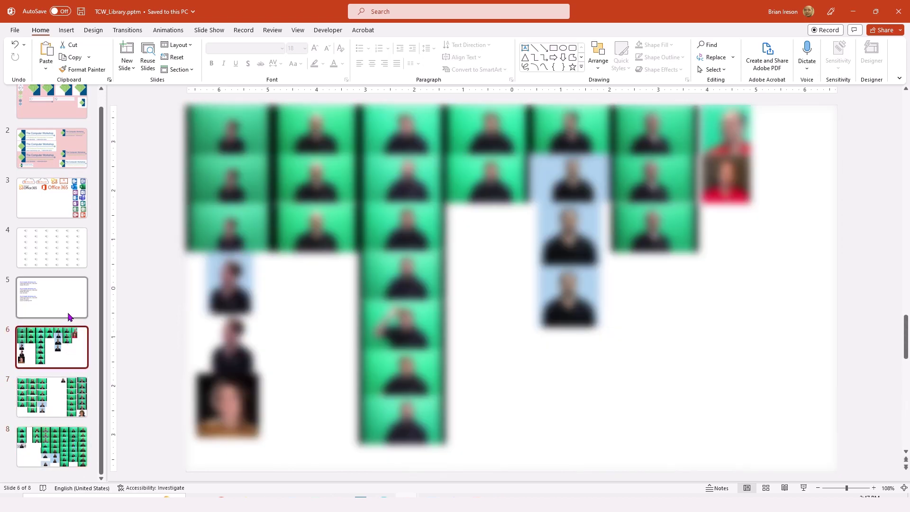
click(69, 304)
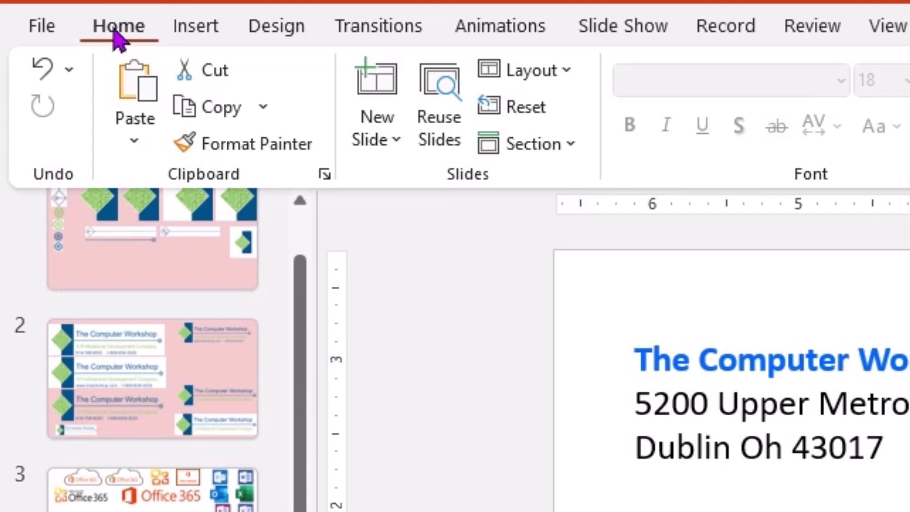
Show the Office Clipboard pane and copy the small logo from slide 2.
click(324, 176)
click(504, 410)
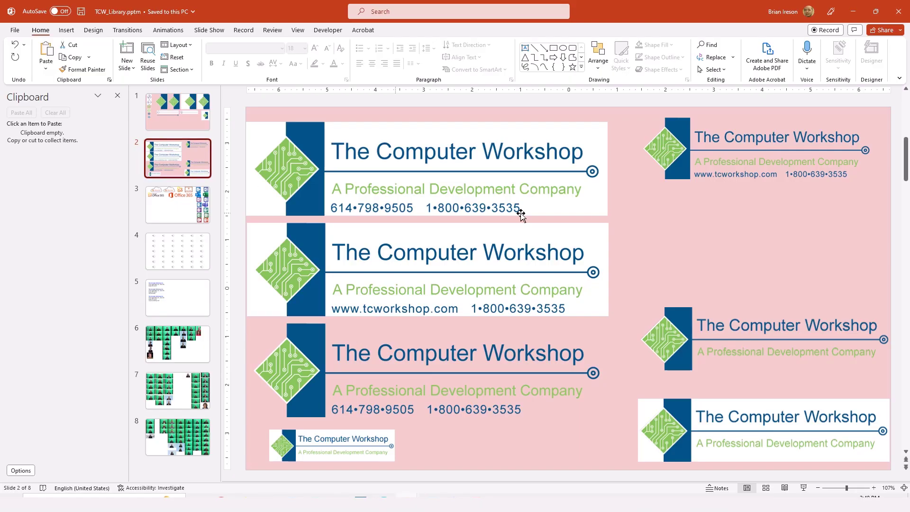
click(697, 161)
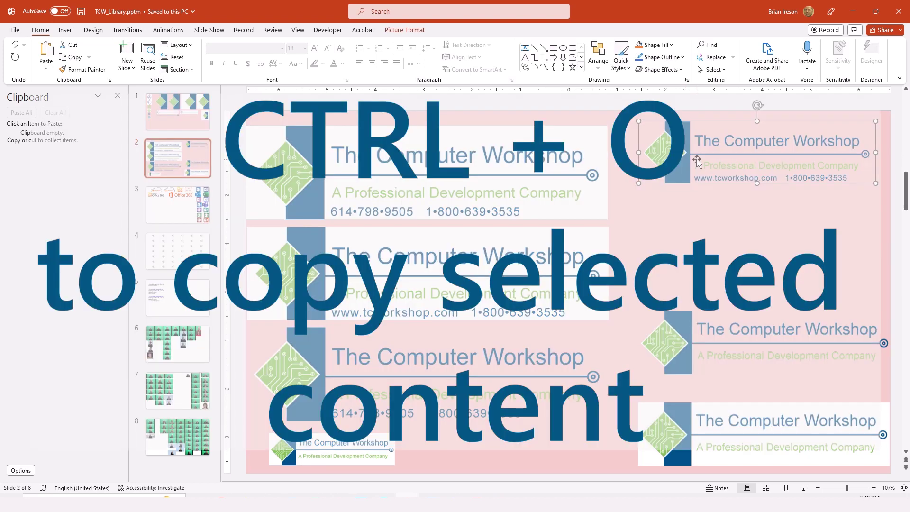
key(ctrl+c)
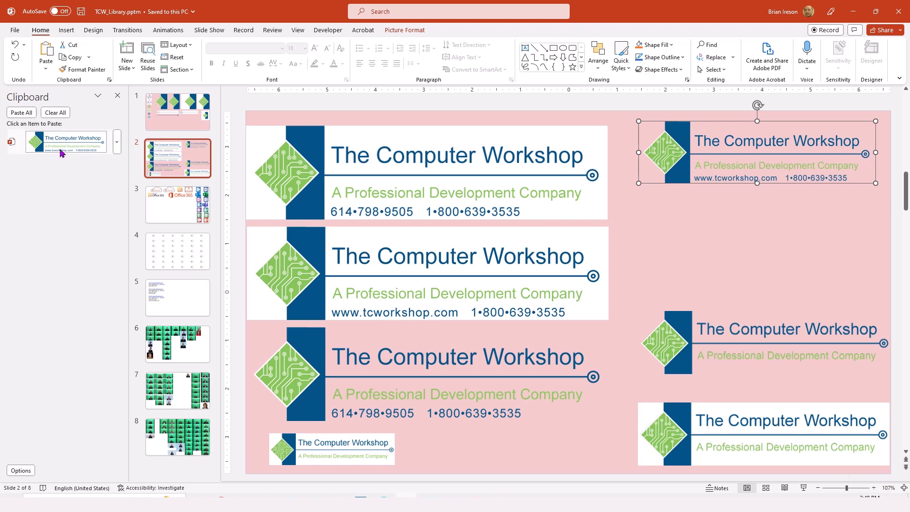
Copy slide 3's OneNote, Excel, Teams and Office 365 cloud icons to the clipboard.
click(175, 207)
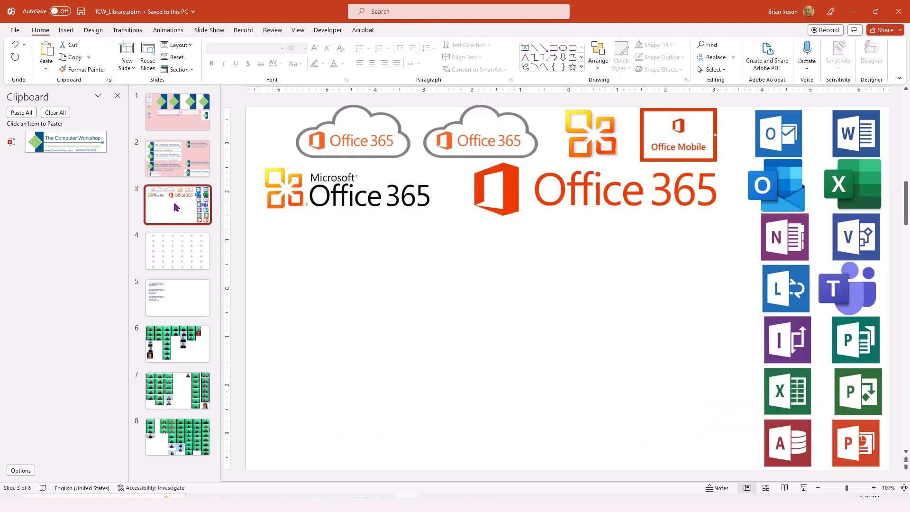
click(785, 246)
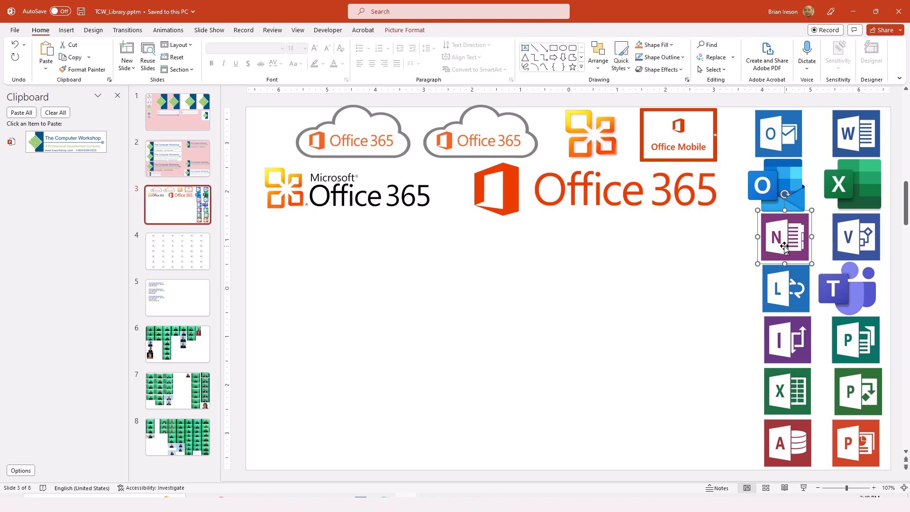
key(ctrl+c)
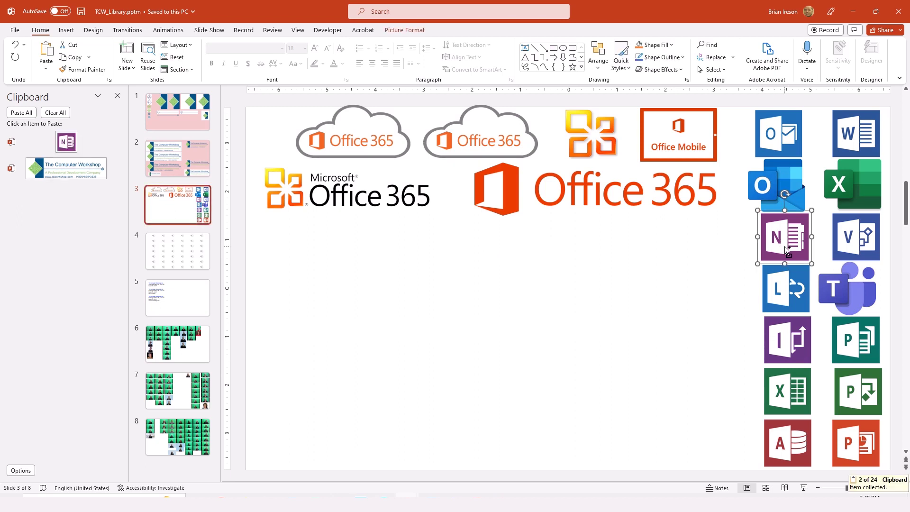
click(861, 198)
key(ctrl+c)
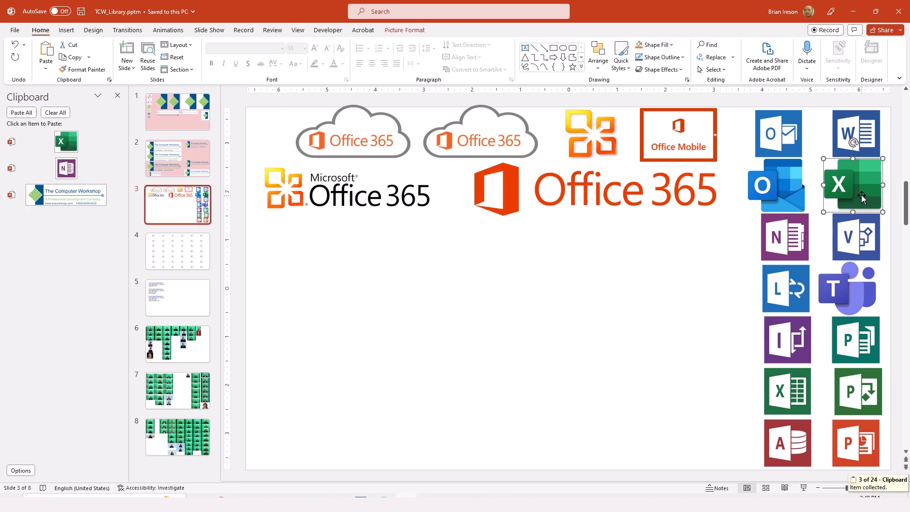
click(863, 287)
key(ctrl+c)
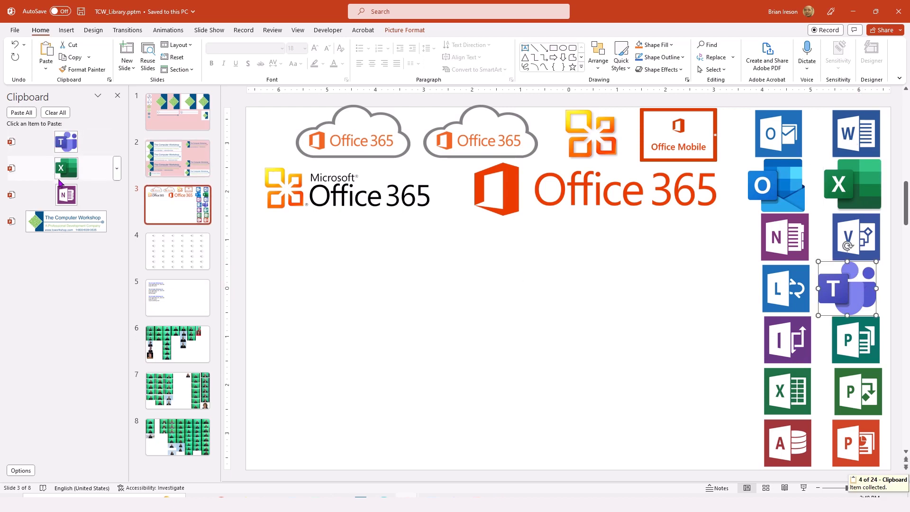
click(493, 142)
key(ctrl+c)
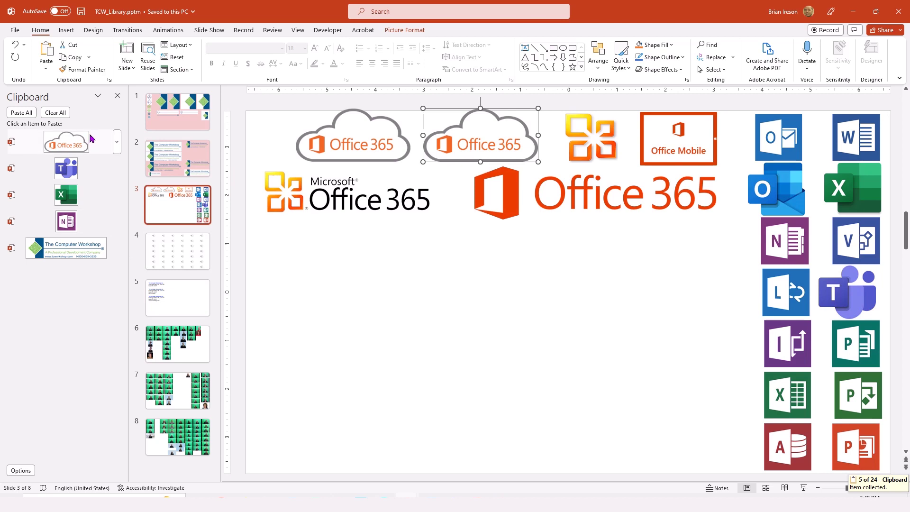
click(181, 251)
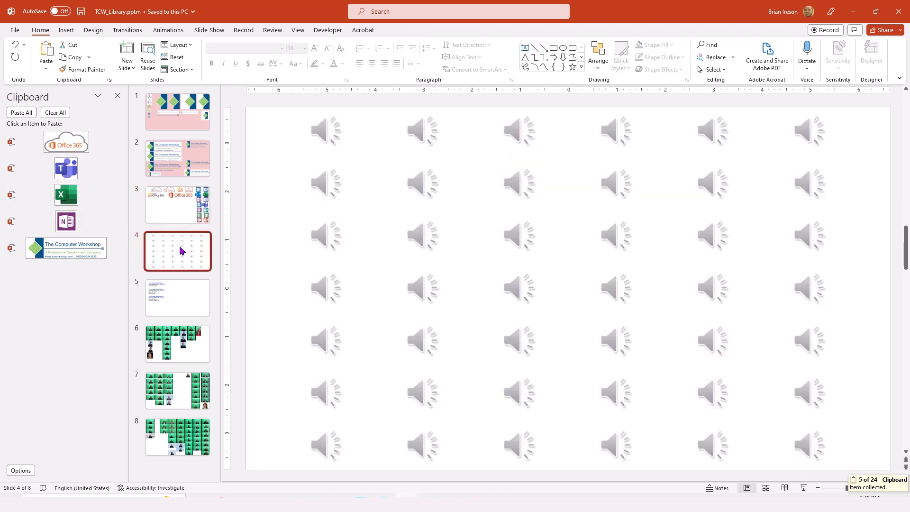
Copy the top-left audio icon from slide 4 and the third address box from slide 5.
click(337, 134)
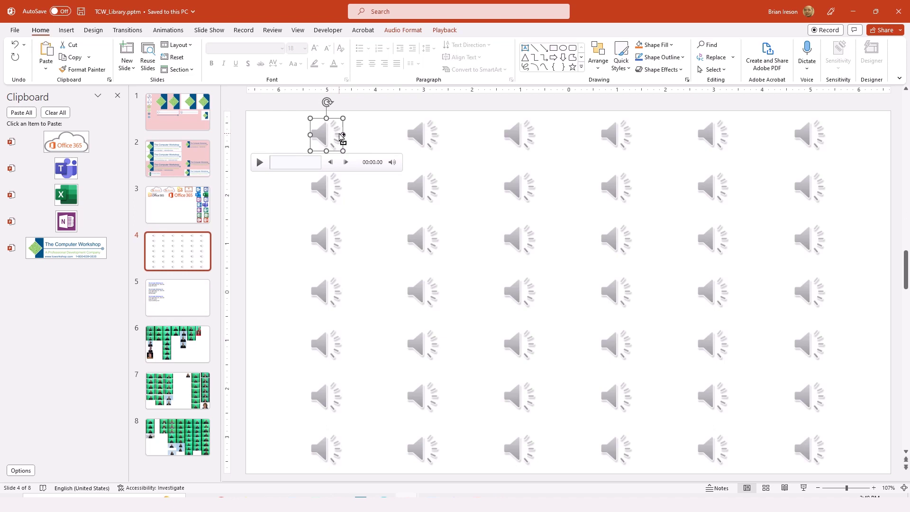
key(ctrl+c)
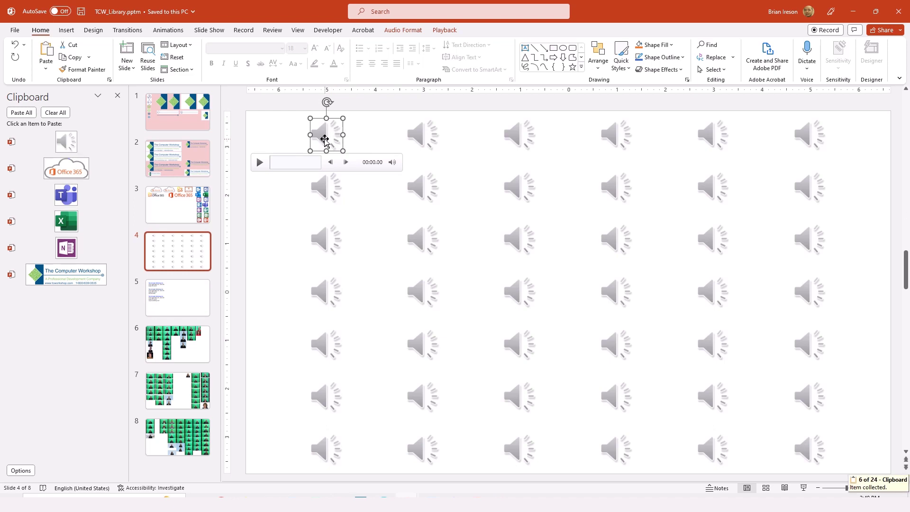
click(179, 298)
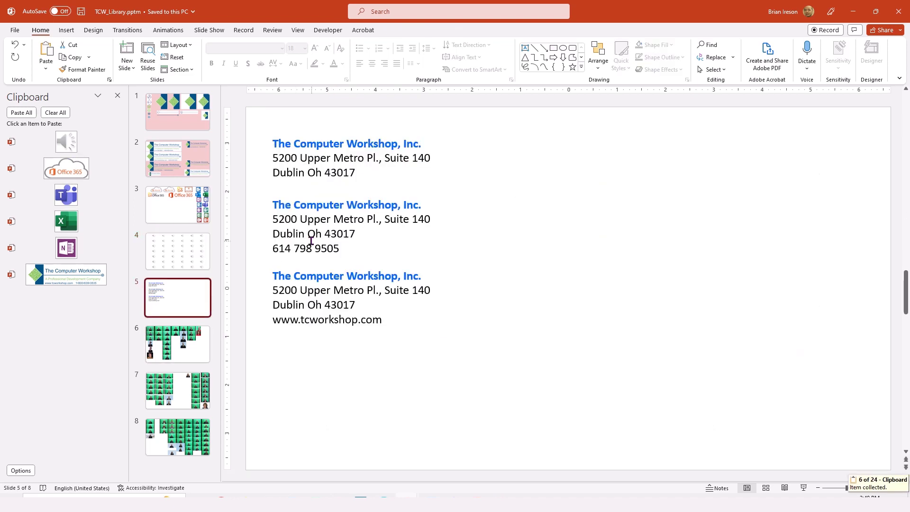
click(329, 292)
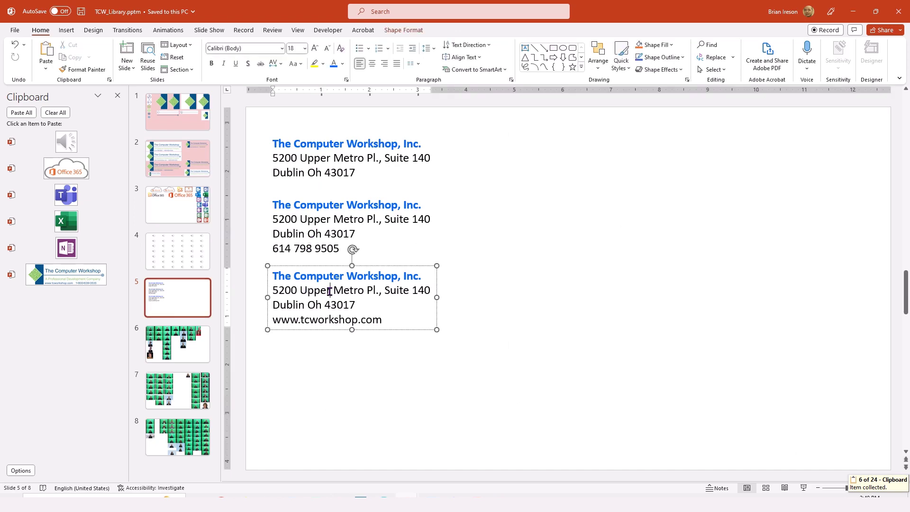
click(321, 265)
key(ctrl+c)
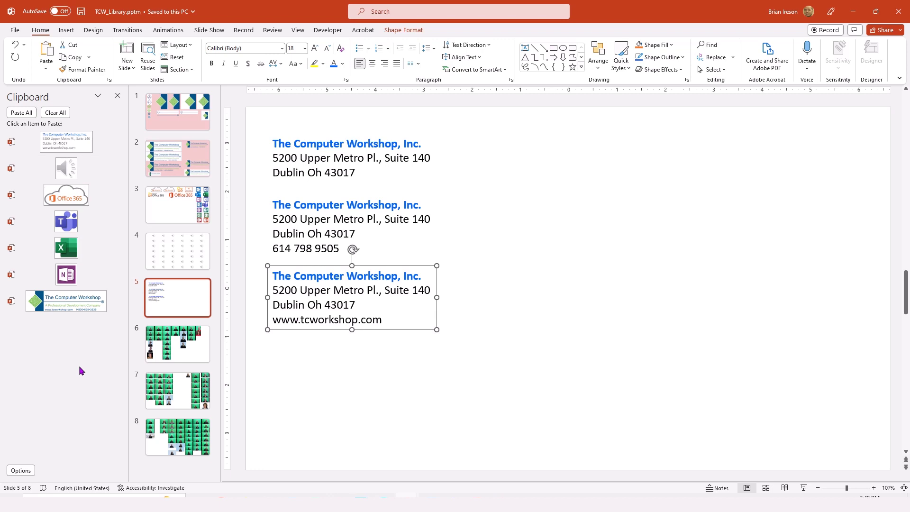
Copy slide 6's red-background photo and start a new blank presentation.
click(173, 346)
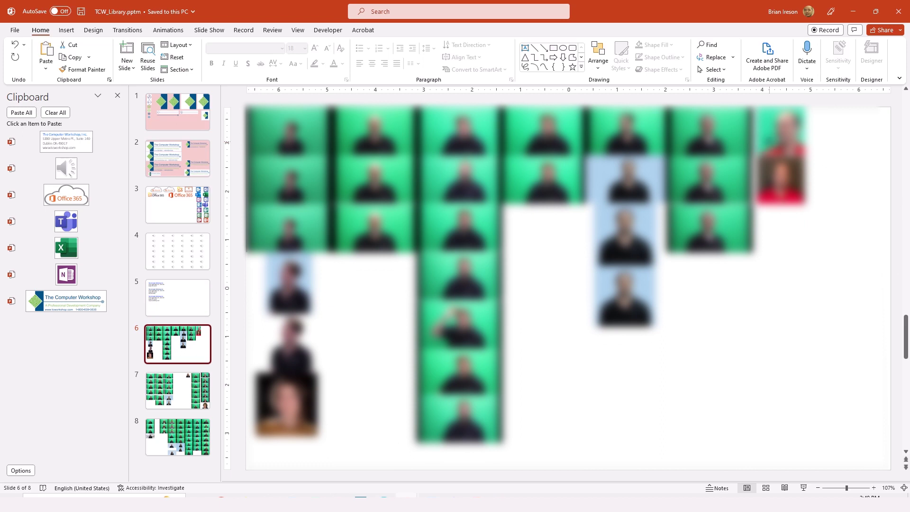
click(781, 118)
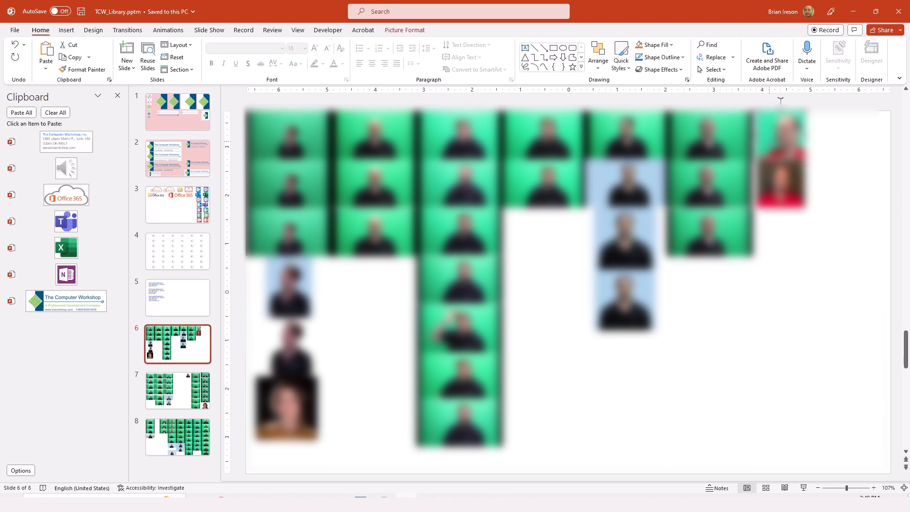
key(ctrl+c)
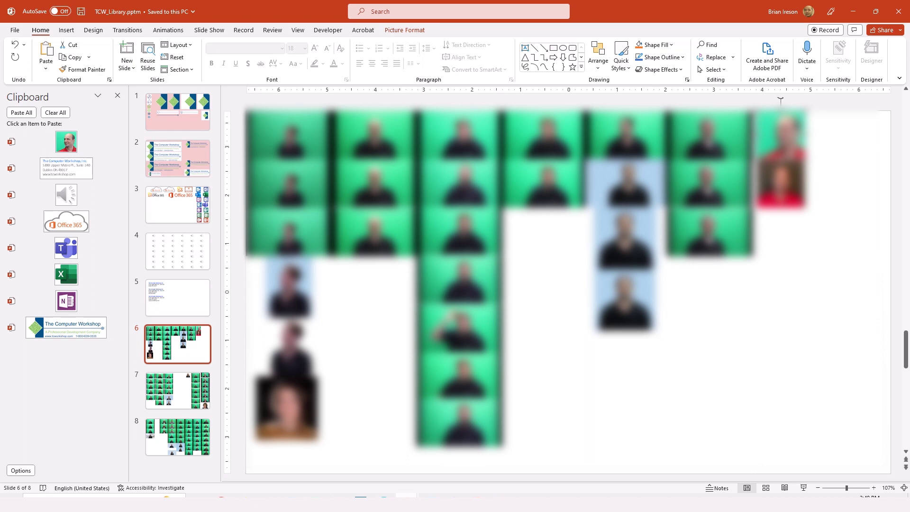
key(ctrl+n)
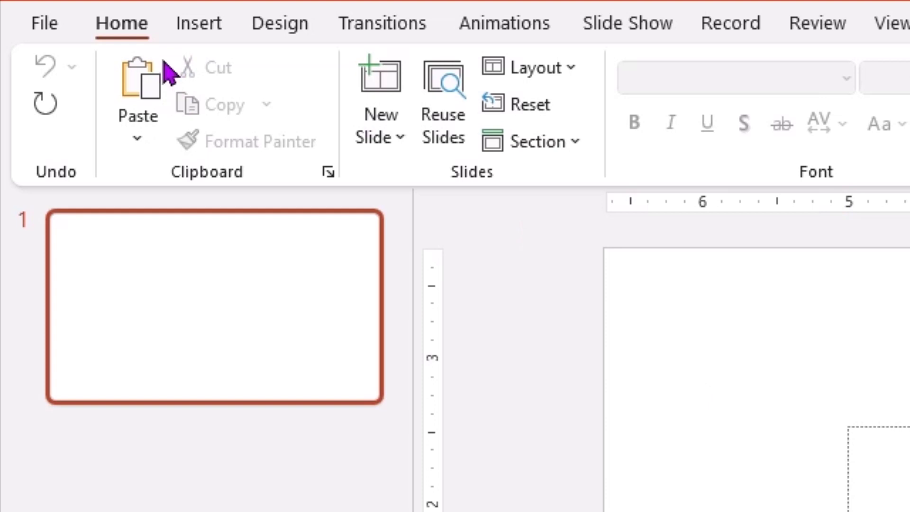
Paste the photo from the Clipboard pane, enlarge it at upper right, and delete the title placeholder.
click(328, 172)
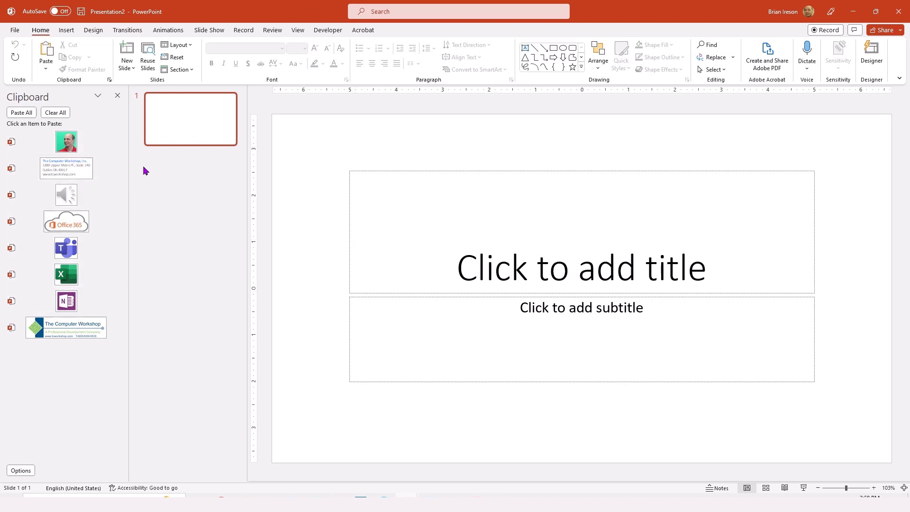
click(66, 141)
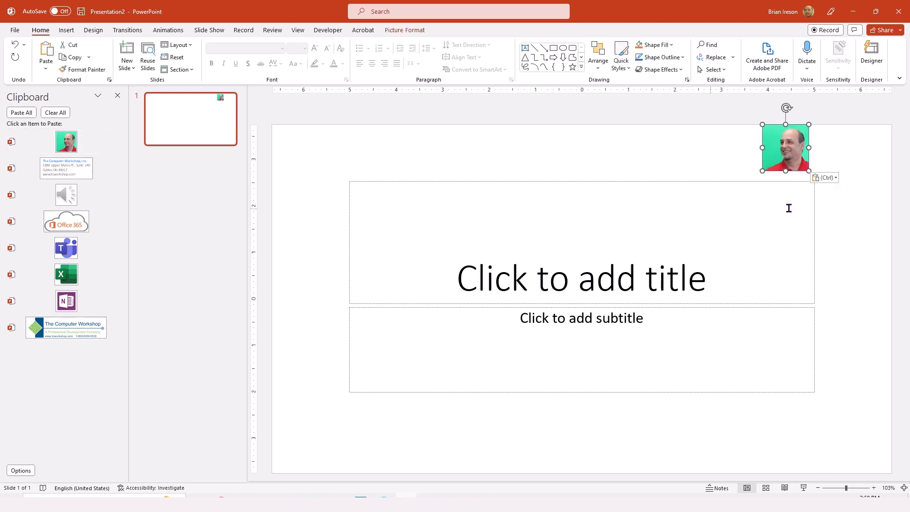
drag(762, 170, 655, 264)
drag(714, 208, 721, 235)
click(548, 170)
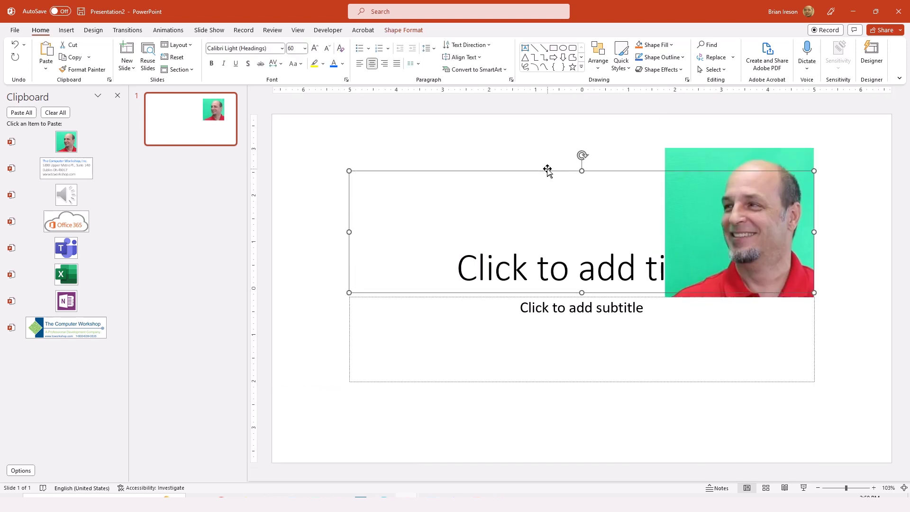
key(Delete)
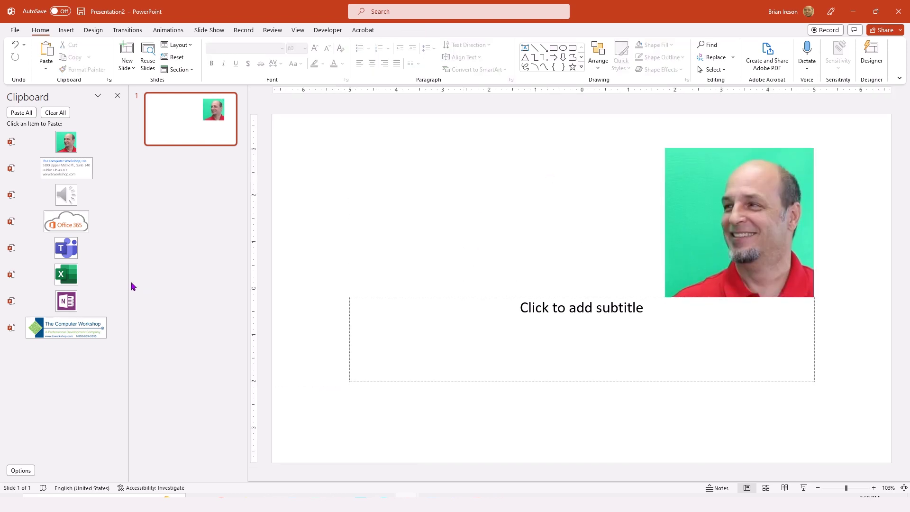
Paste the address at top left and the Computer Workshop logo below it; delete the subtitle placeholder.
click(60, 164)
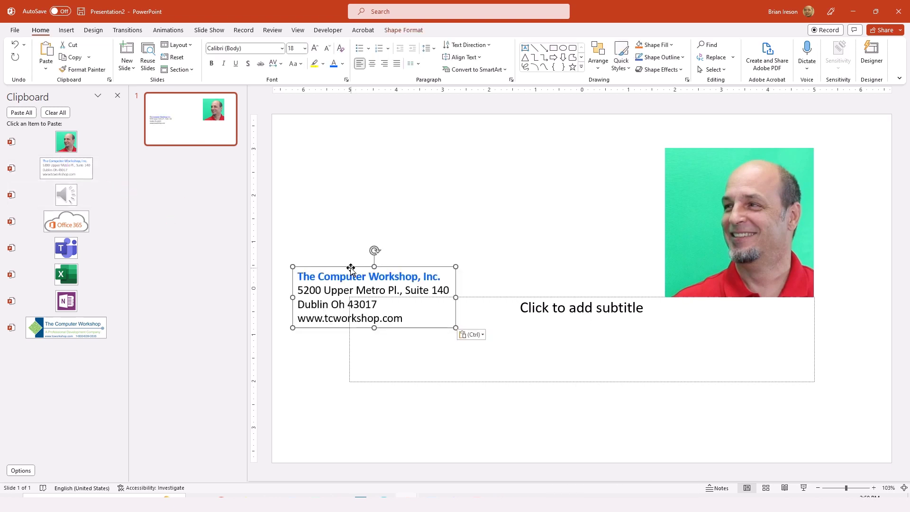
drag(351, 267, 344, 129)
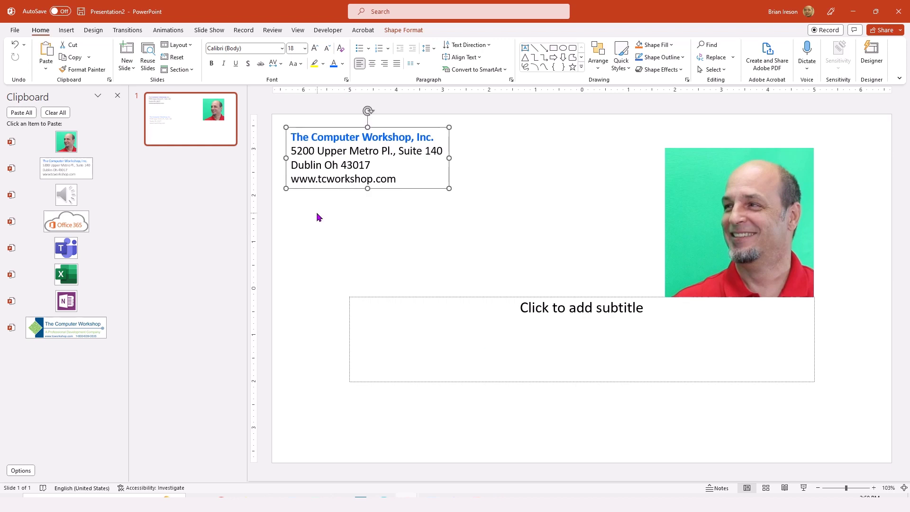
click(72, 333)
drag(772, 134, 403, 209)
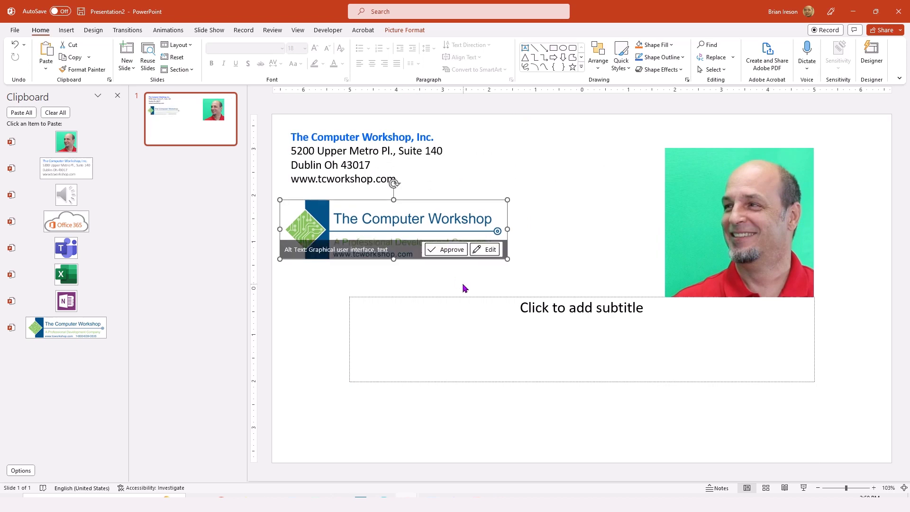
click(489, 297)
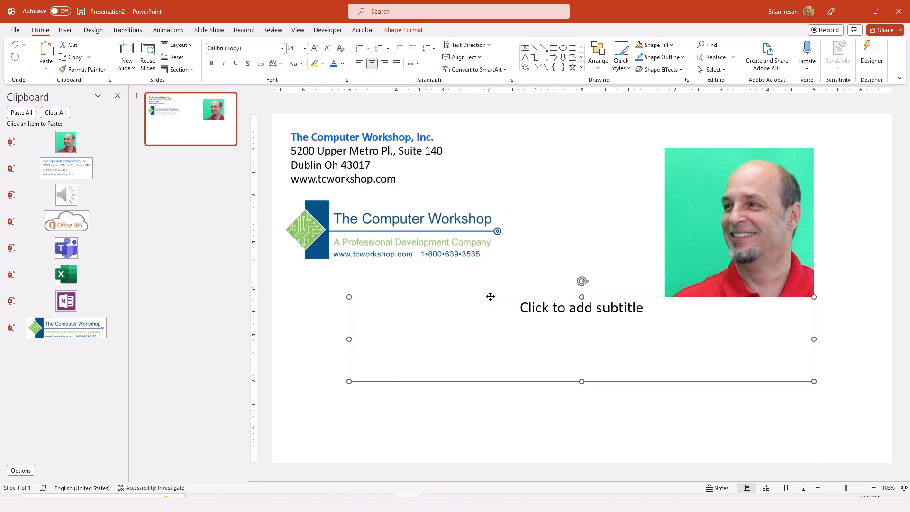
key(Delete)
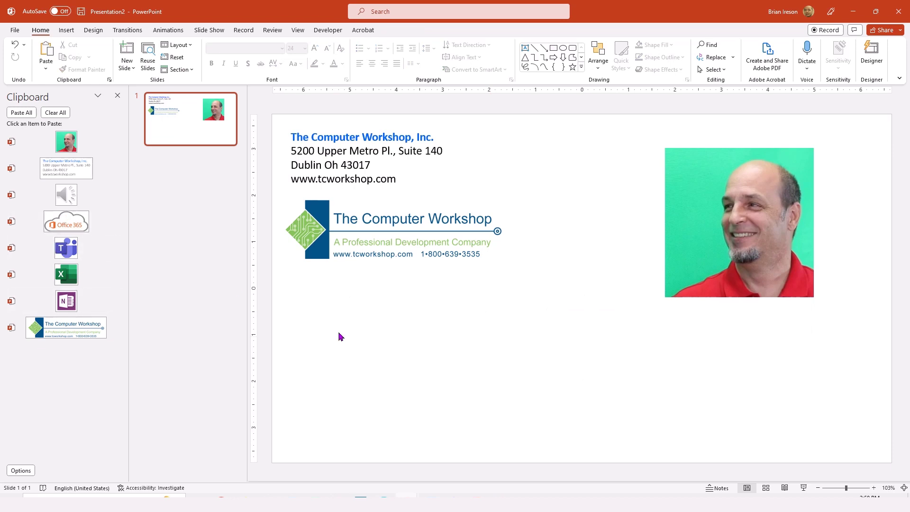
Paste an enlarged Office 365 cloud and the Teams, Excel and OneNote icons in a row below the logo.
click(47, 228)
drag(514, 142, 371, 310)
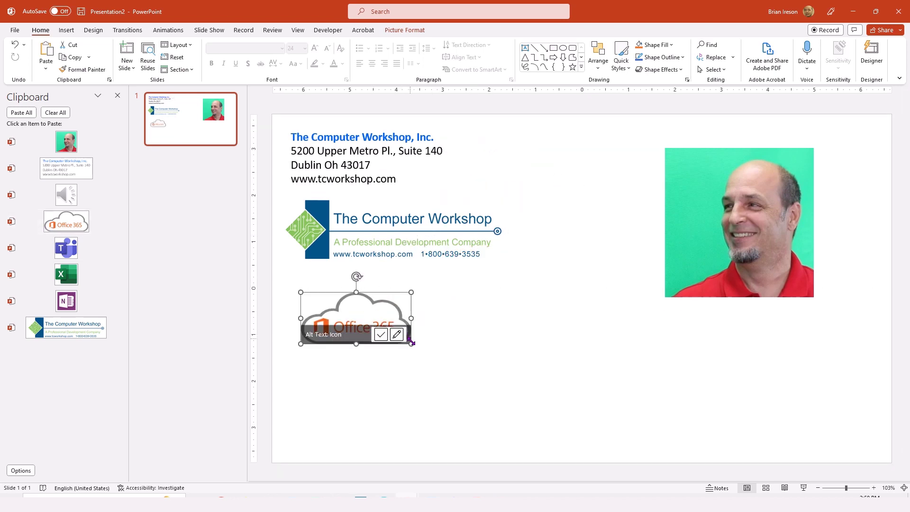
drag(411, 345, 483, 376)
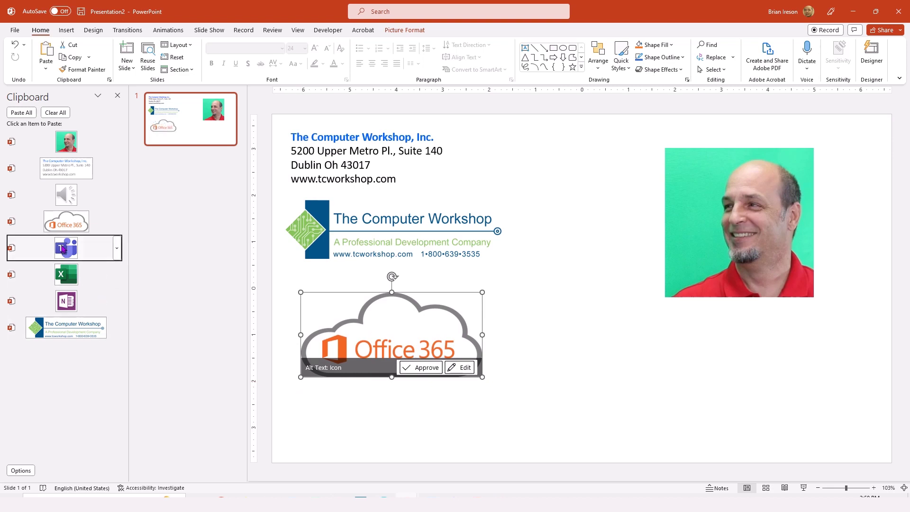
click(64, 249)
drag(872, 296, 588, 359)
click(57, 278)
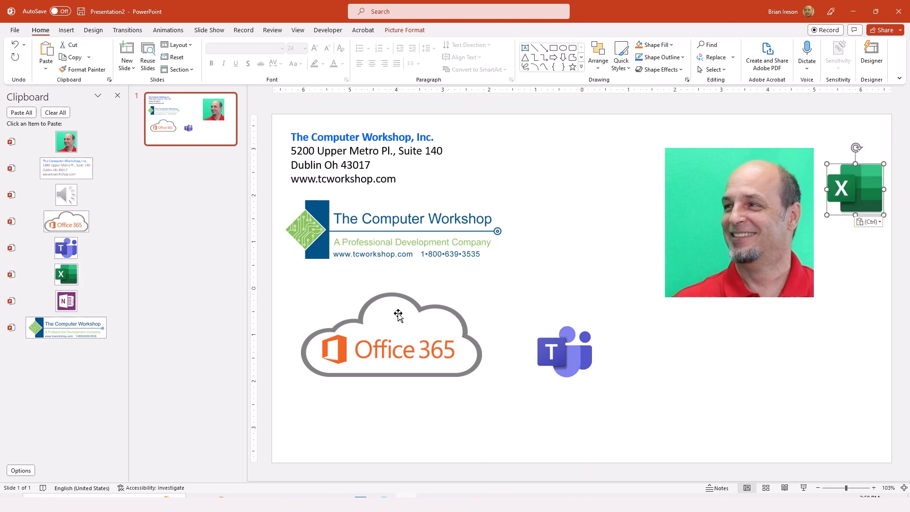
drag(860, 190, 638, 361)
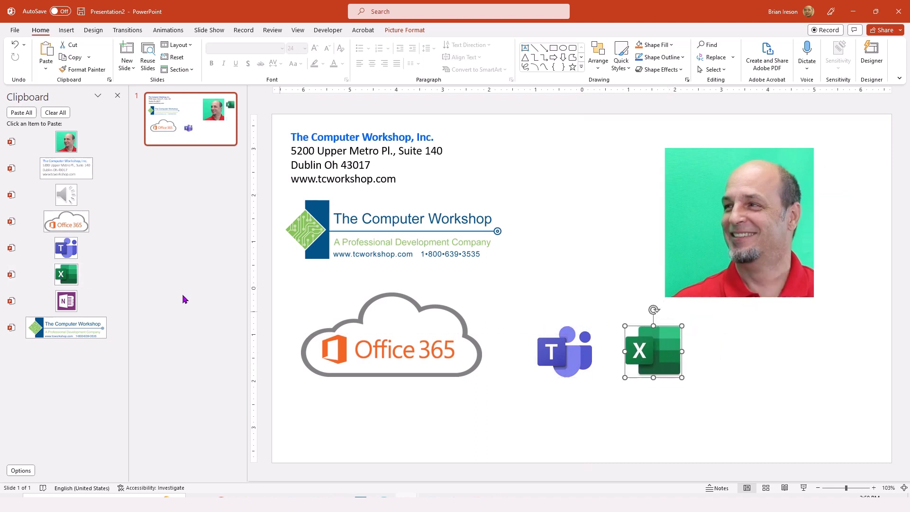
click(61, 305)
drag(797, 240, 760, 353)
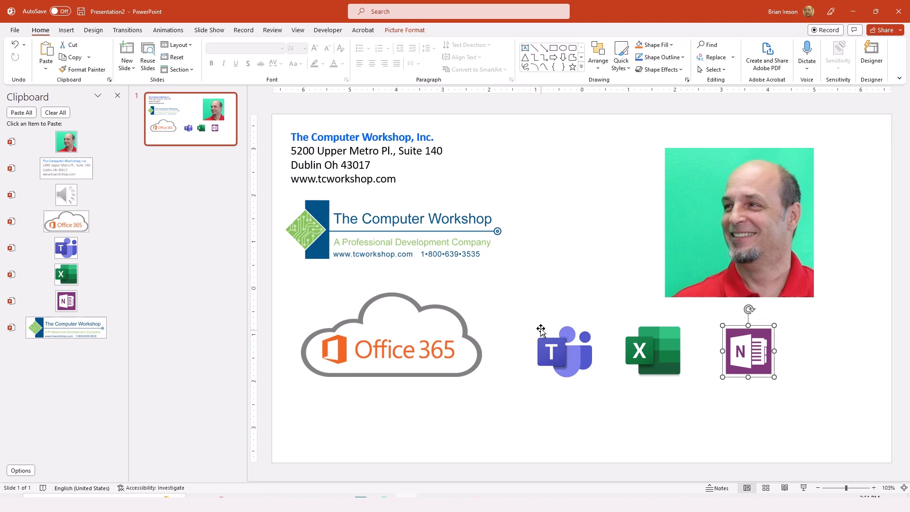
Delete the address text box and enlarge the Computer Workshop logo.
mouse_move(121, 198)
click(354, 132)
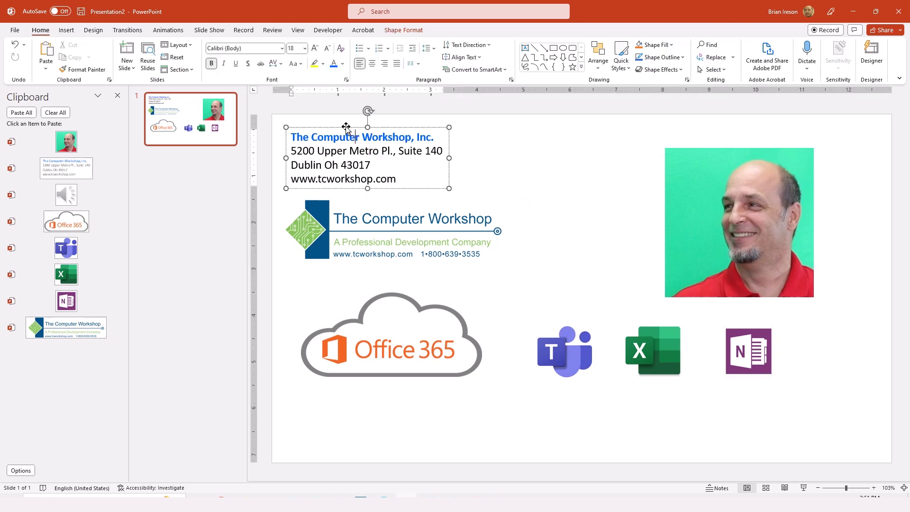
key(Delete)
click(379, 212)
drag(507, 200, 660, 159)
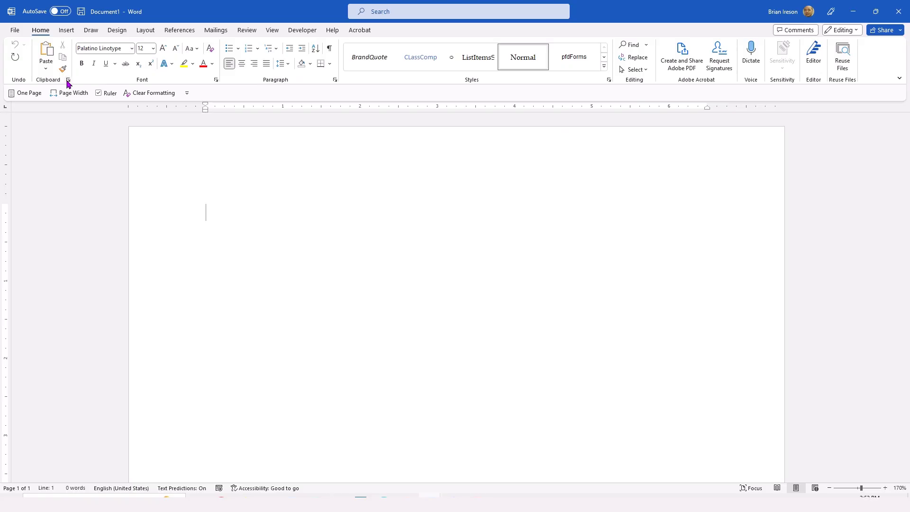
Clear all items from Word's Office Clipboard pane, then return to PowerPoint.
click(203, 167)
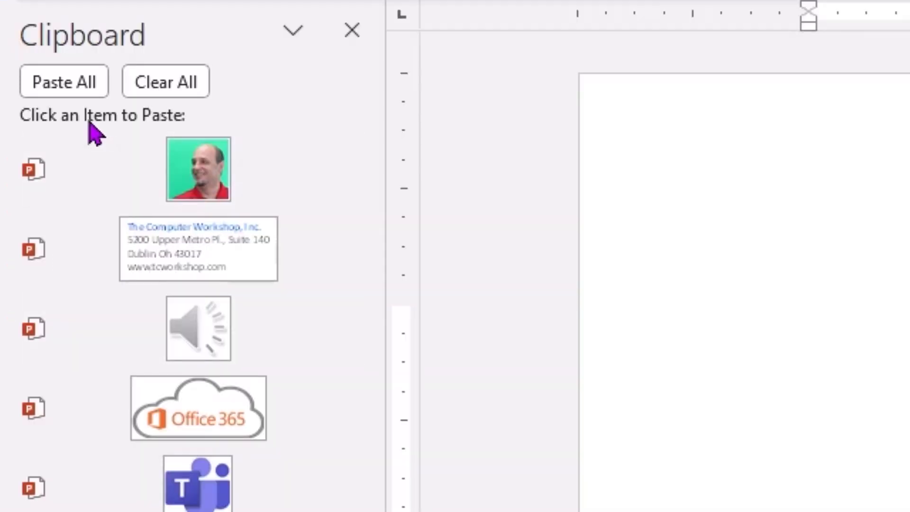
click(147, 83)
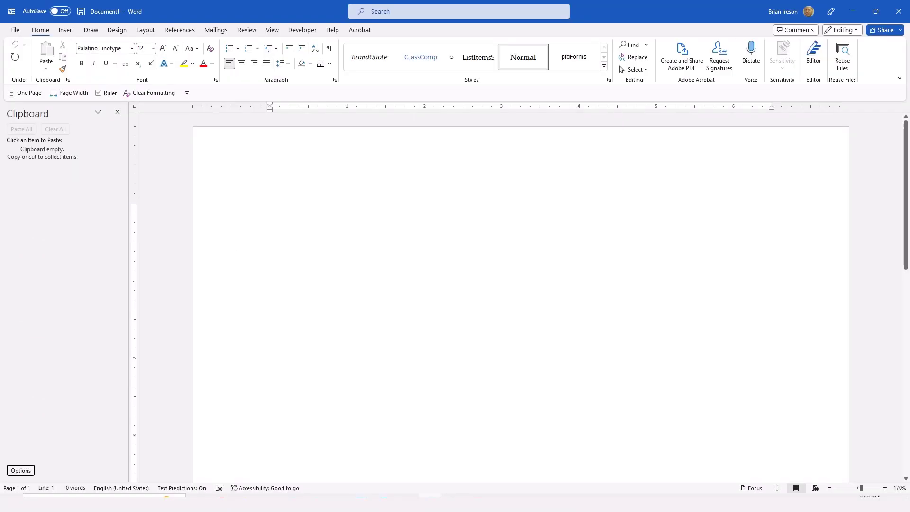
key(alt+Tab)
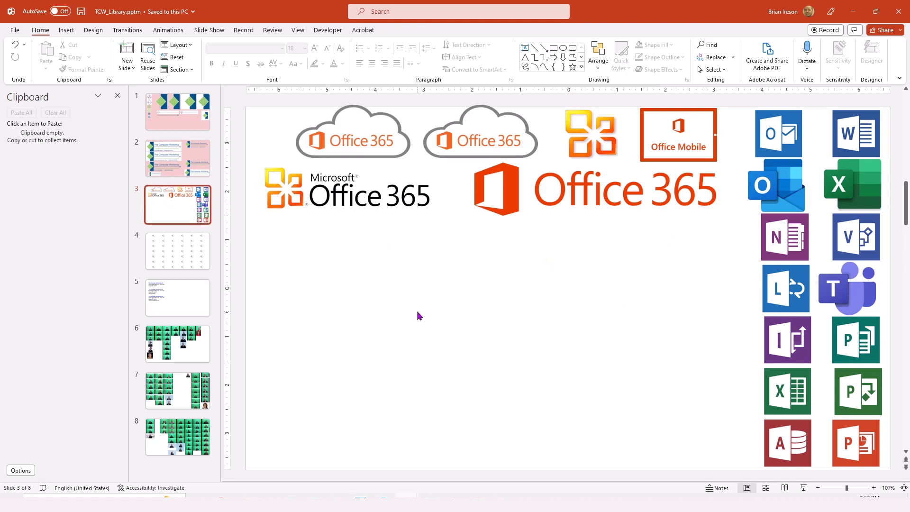
Show TCW_Library's slide 5 with its three company address blocks, passing through slide 4.
click(195, 264)
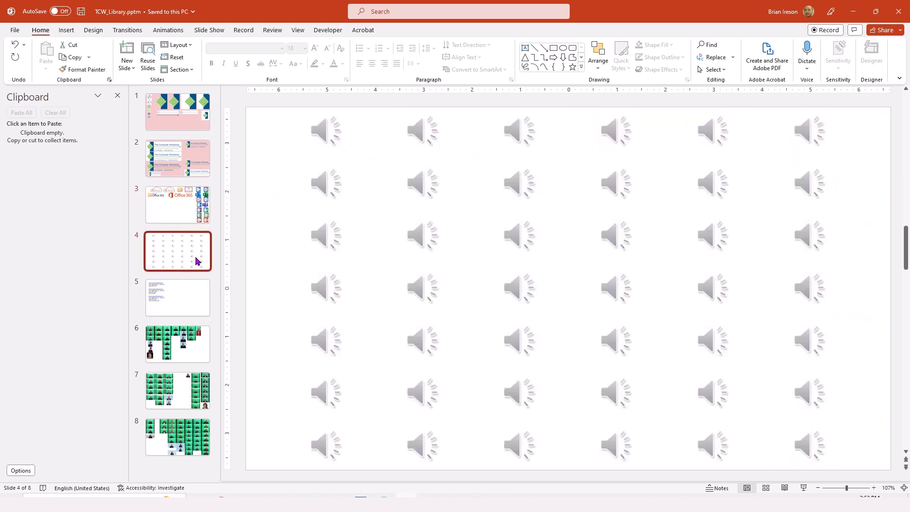
click(194, 300)
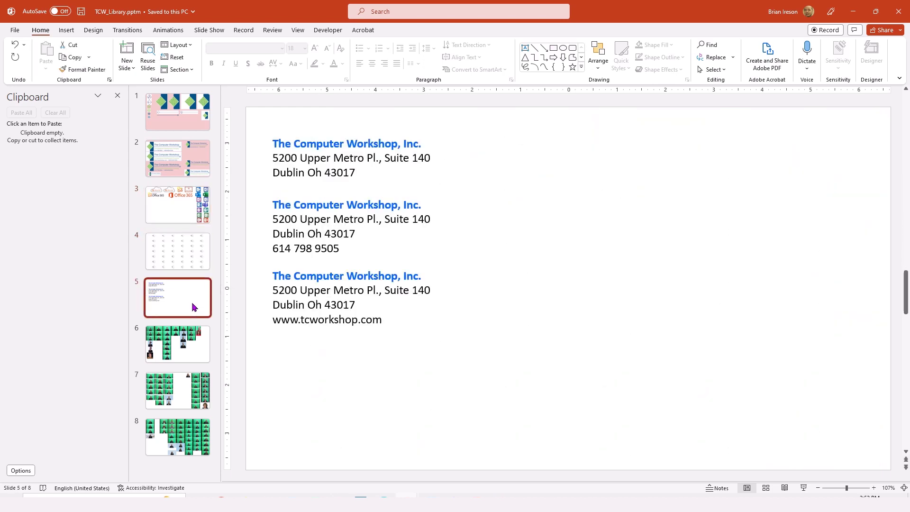